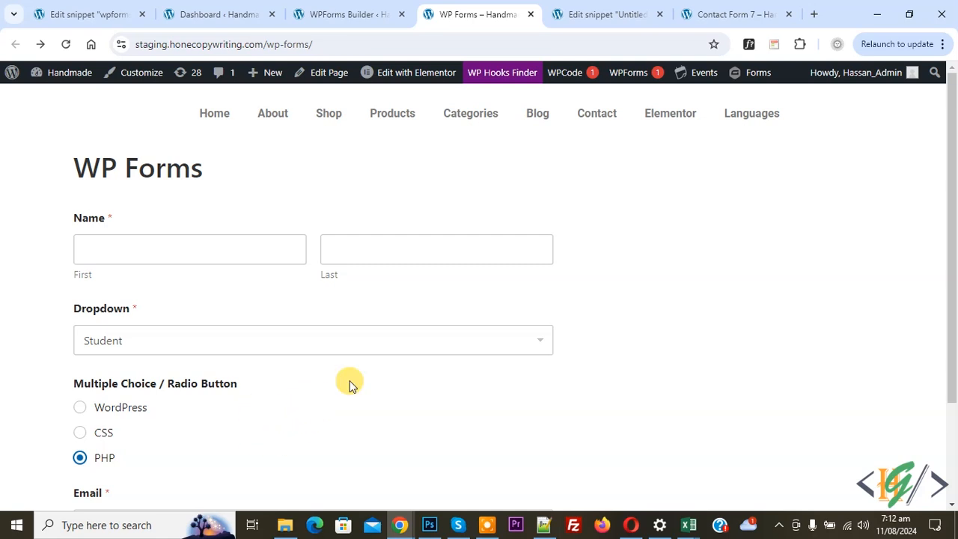
Check the Newsletter Signup Form's ID in the WPForms builder and set its default confirmation type to Go to URL (Redirect)
click(334, 15)
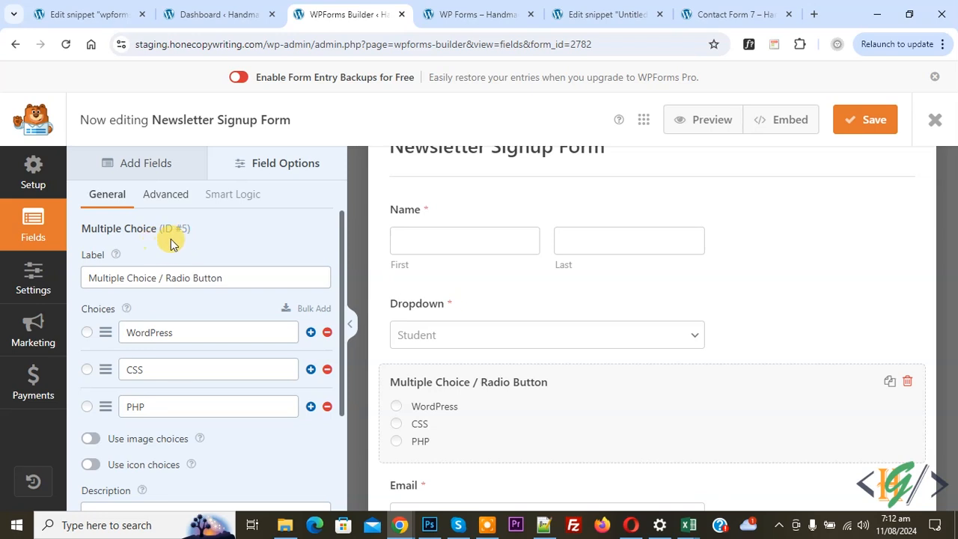
double_click(582, 44)
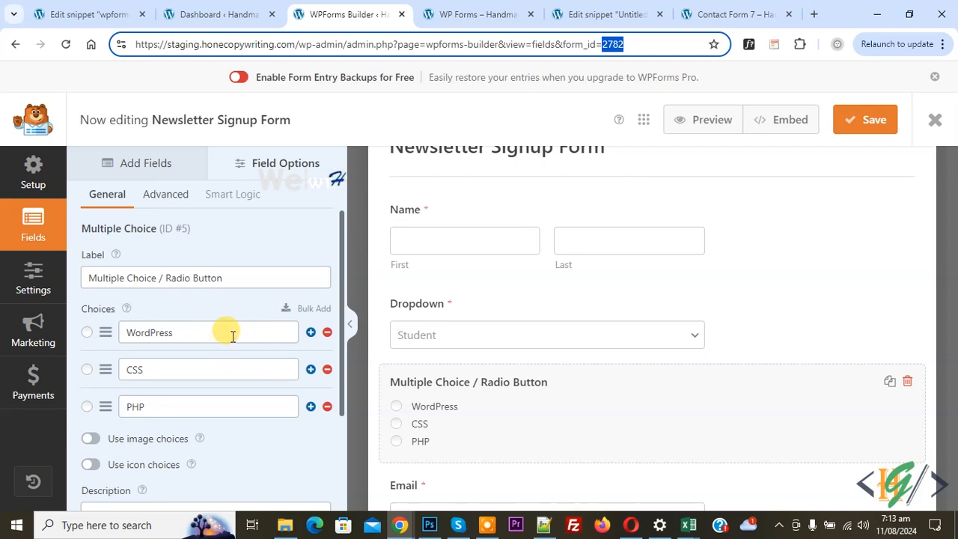
click(12, 288)
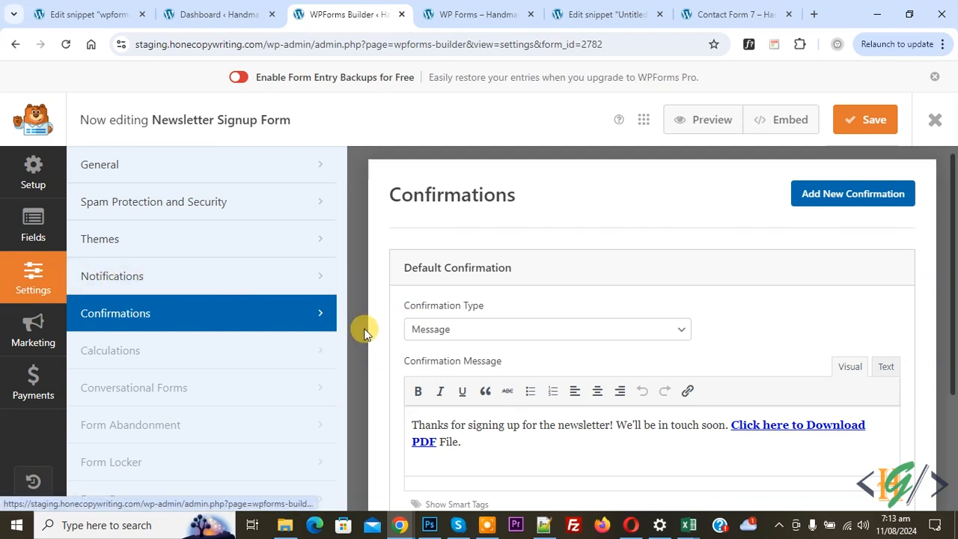
click(483, 332)
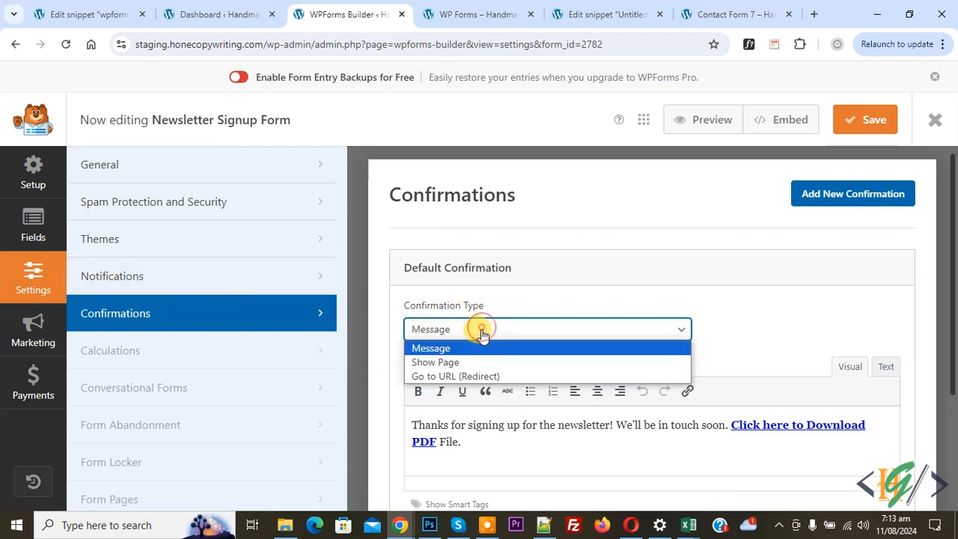
click(476, 376)
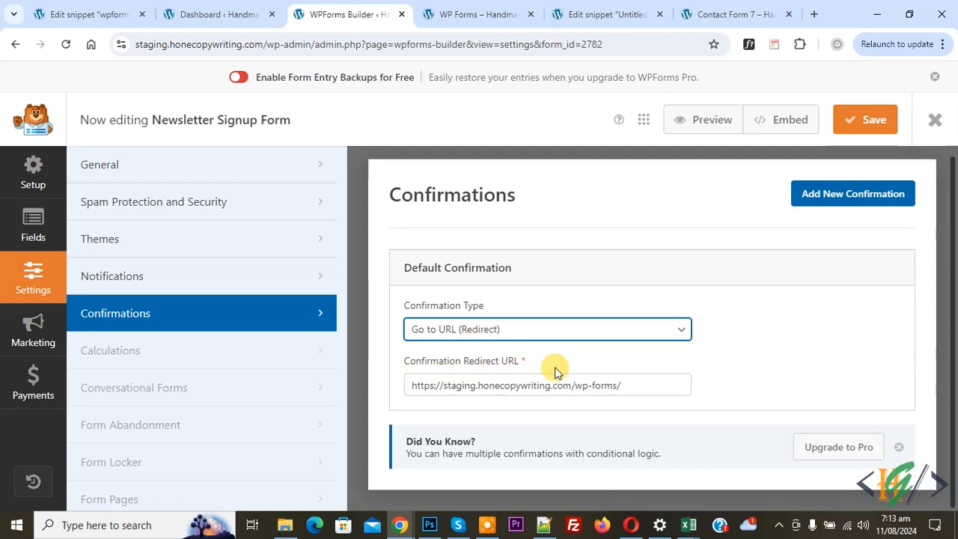
Compare the form's confirmation redirect URL with the address of the WP Forms page
drag(629, 384, 399, 392)
click(460, 14)
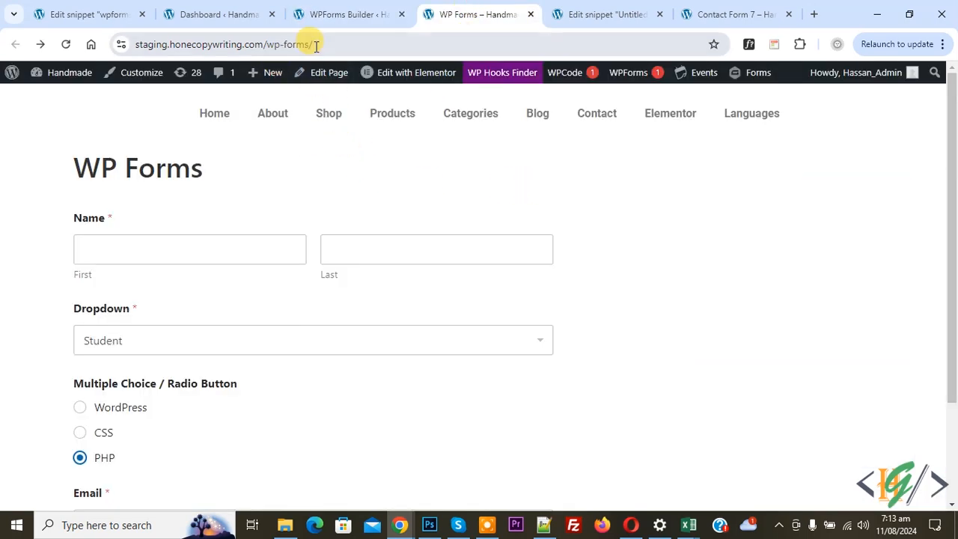
drag(357, 45, 201, 47)
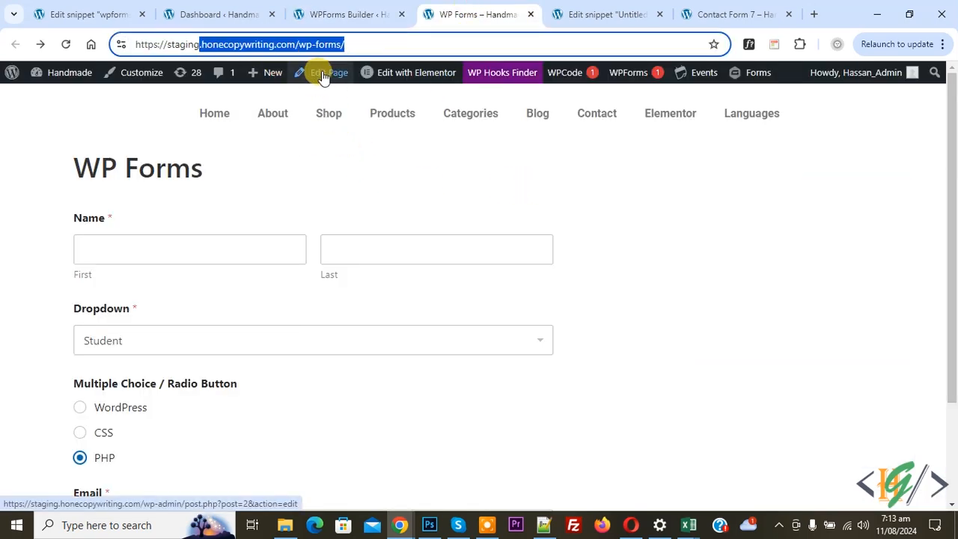
click(356, 13)
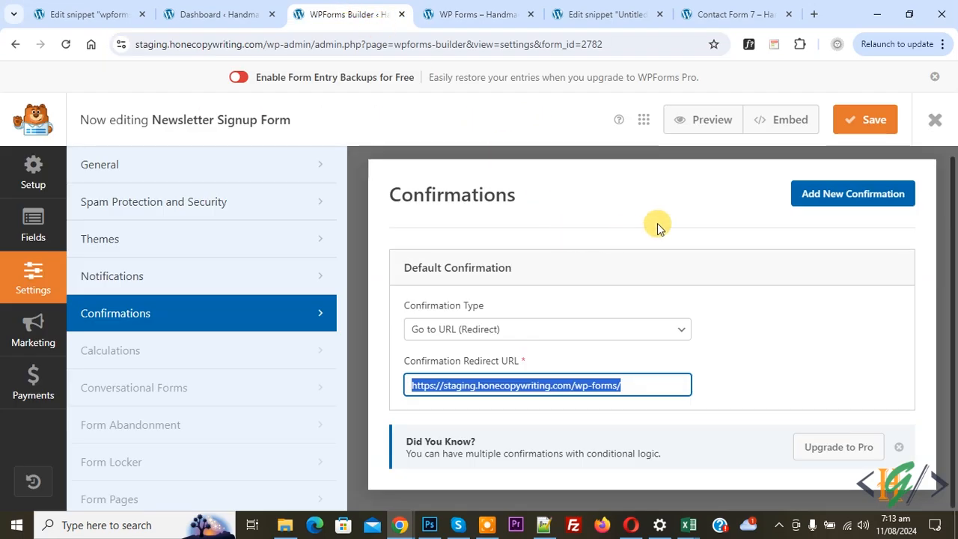
click(555, 301)
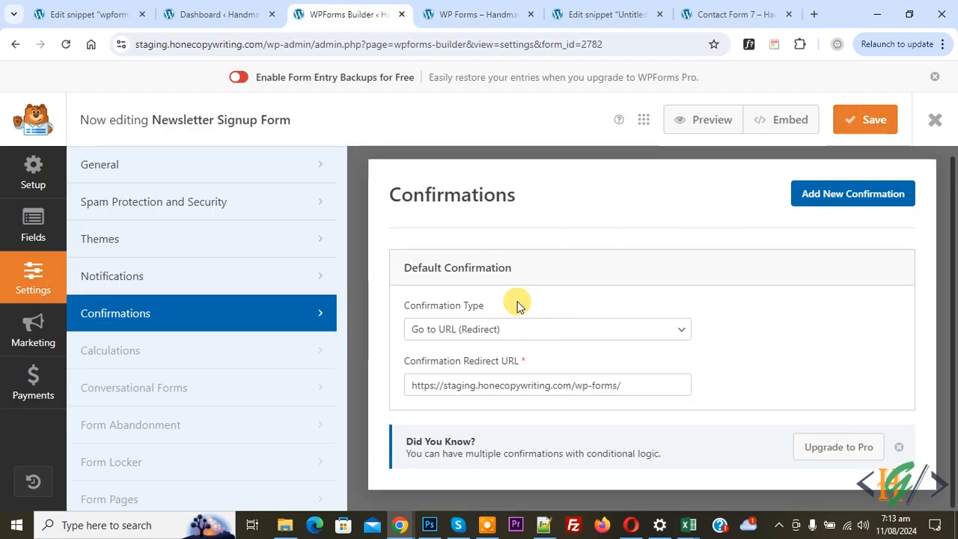
Search for "wpcode" among the plugins available to add to the site and check the WPCode plugin's entry
click(215, 14)
scroll(247, 231, down, 8)
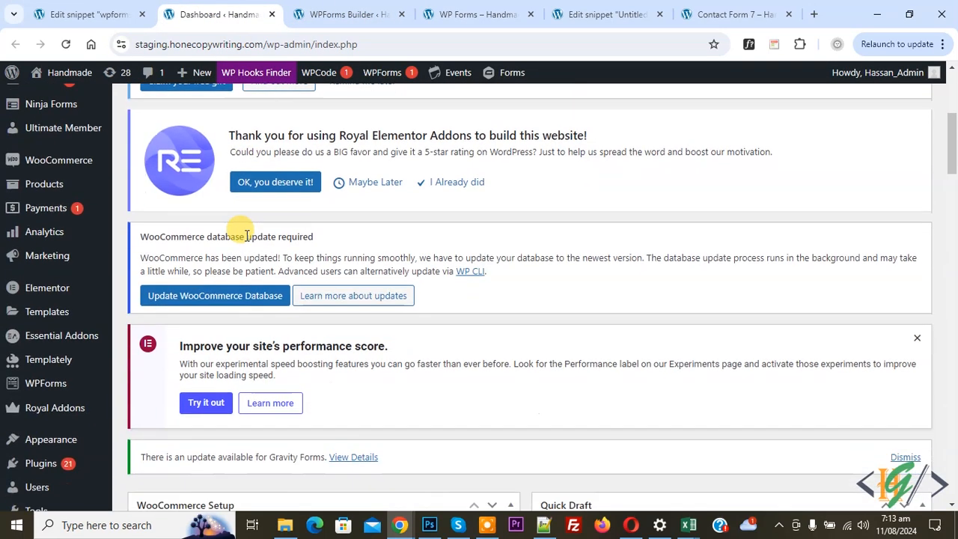
mouse_move(70, 274)
click(168, 292)
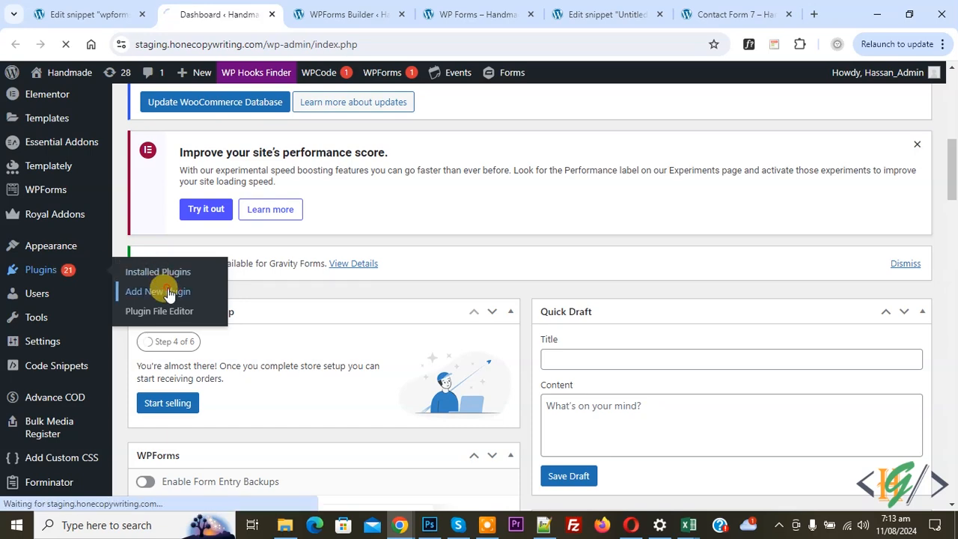
scroll(558, 200, down, 3)
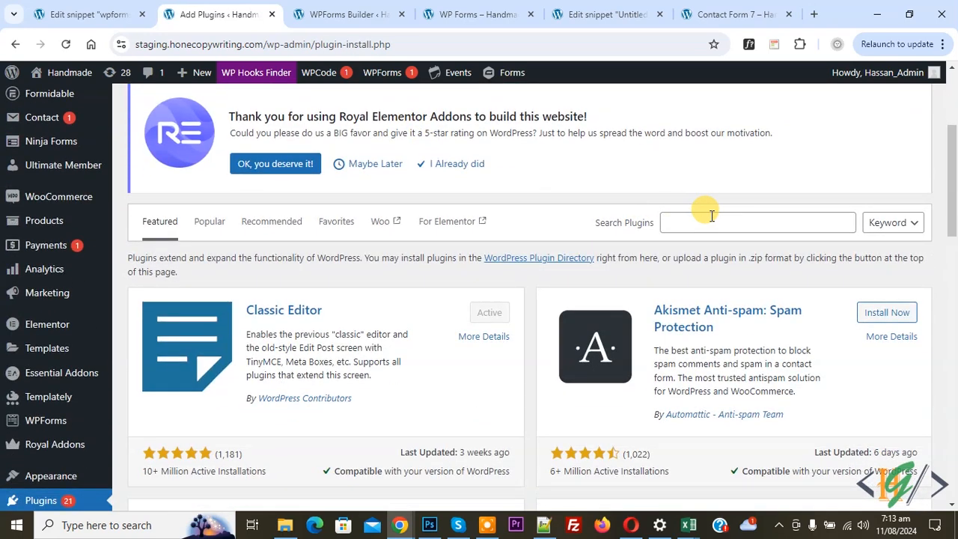
click(711, 216)
text(wpcode)
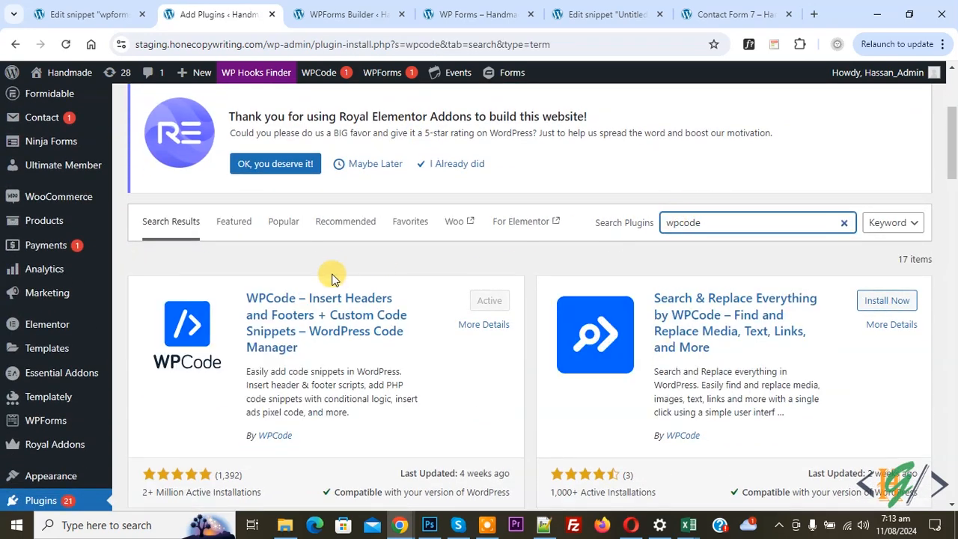
scroll(265, 271, down, 2)
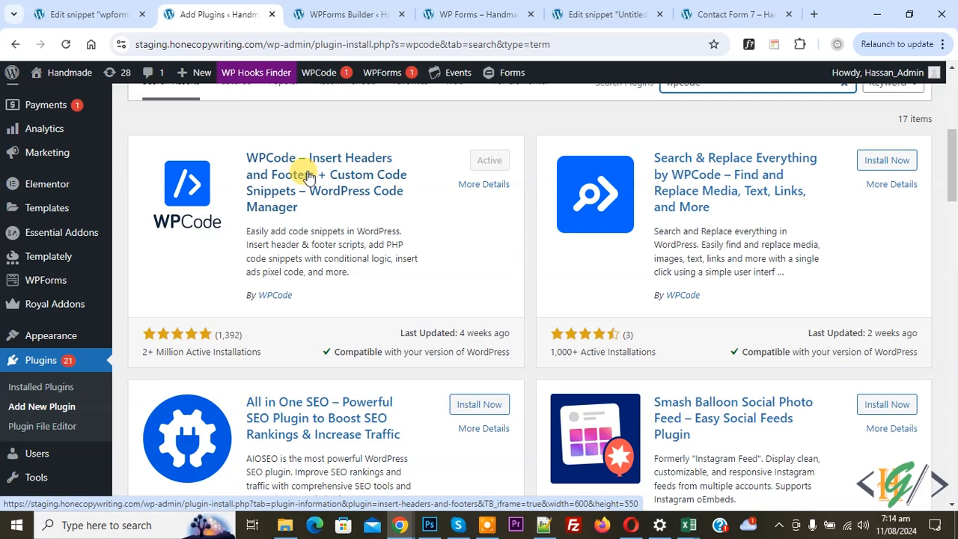
scroll(310, 175, down, 2)
Start a new custom code snippet in WPCode
mouse_move(42, 385)
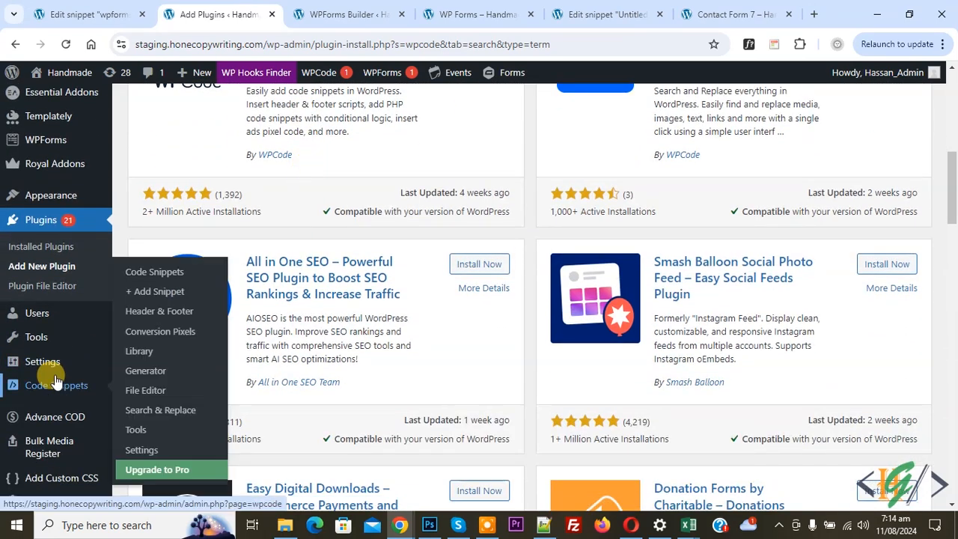
click(161, 296)
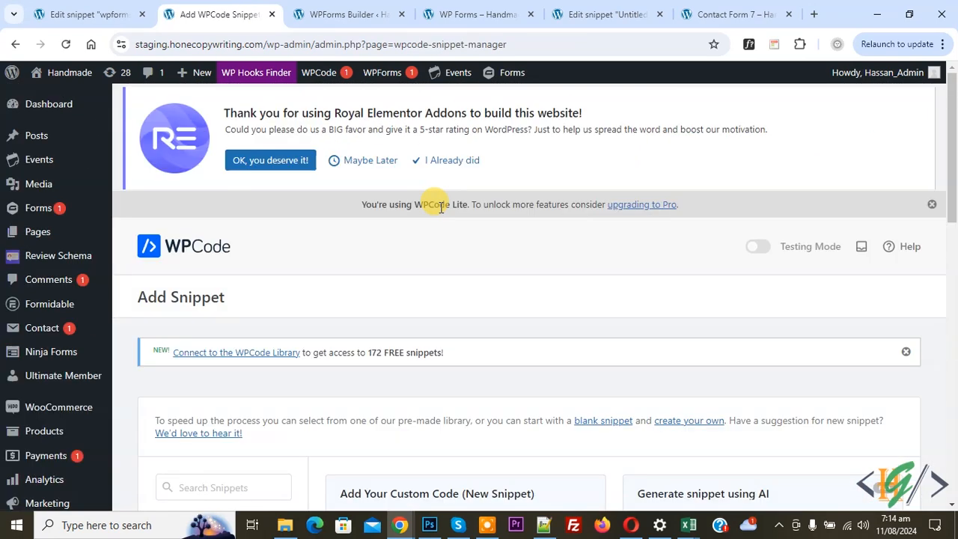
scroll(430, 202, down, 3)
click(474, 320)
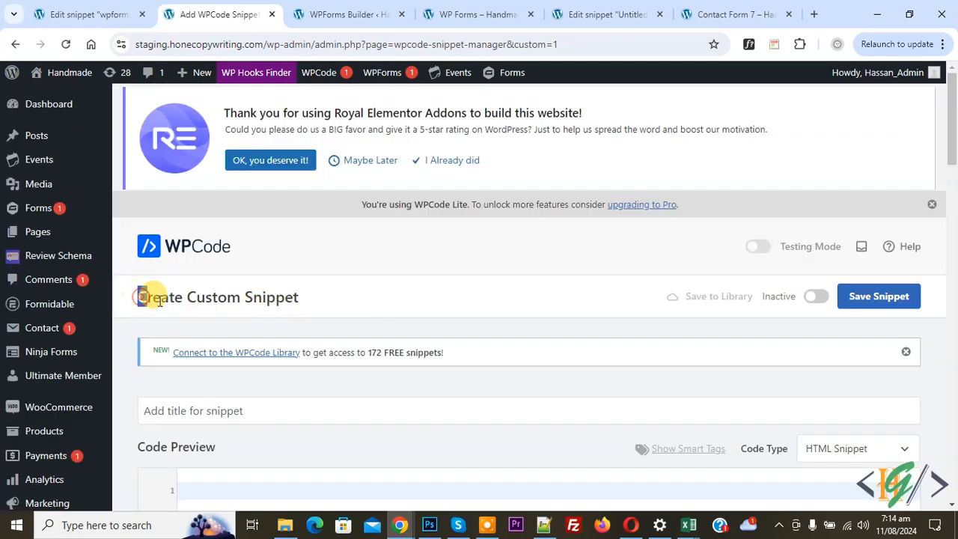
drag(159, 300, 295, 299)
scroll(299, 225, down, 1)
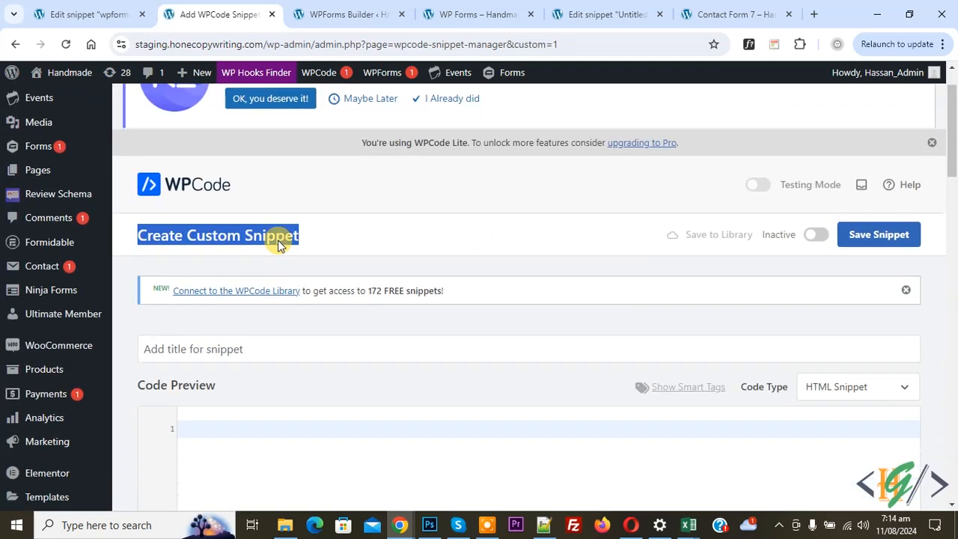
scroll(277, 246, down, 2)
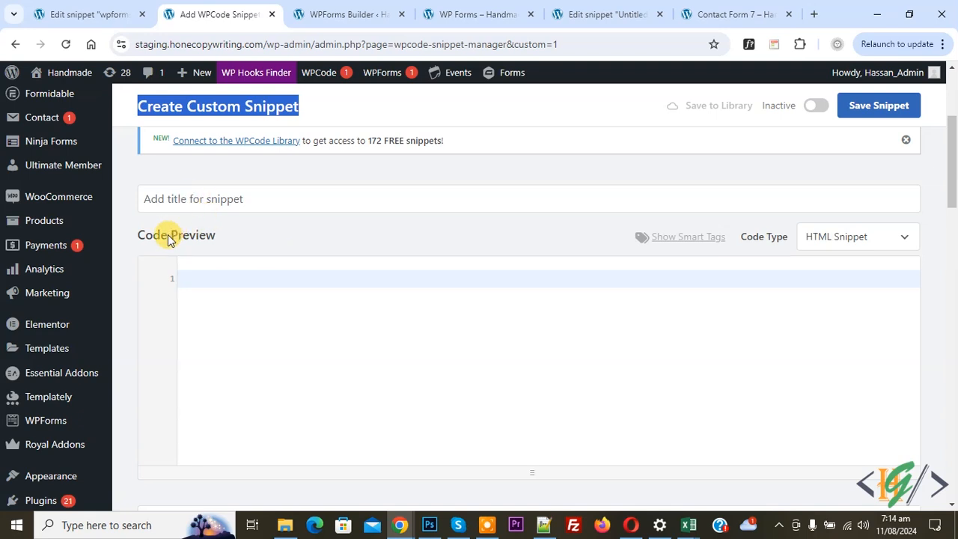
Set the code type to PHP Snippet and paste the wpf_dev_process_redirect_url_radio function into the code area
click(847, 237)
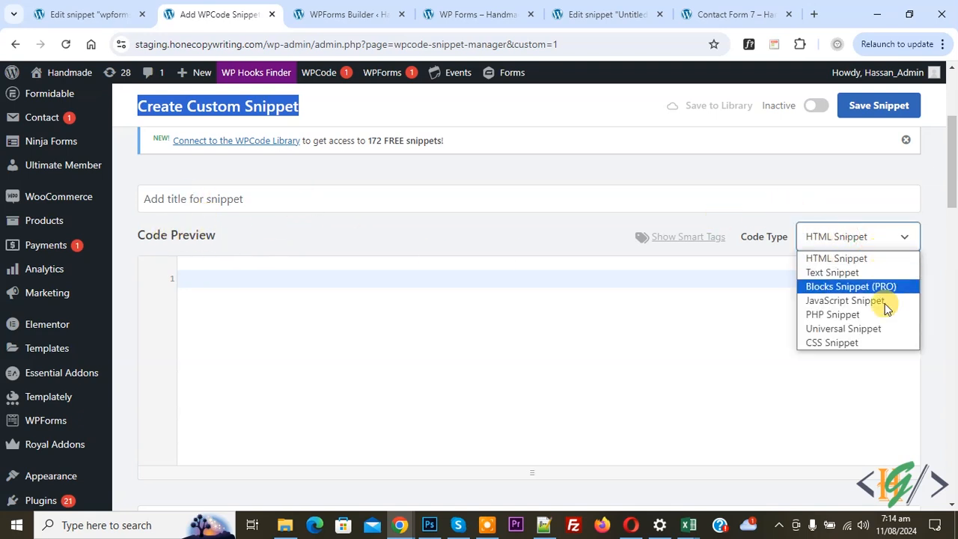
click(850, 317)
click(392, 312)
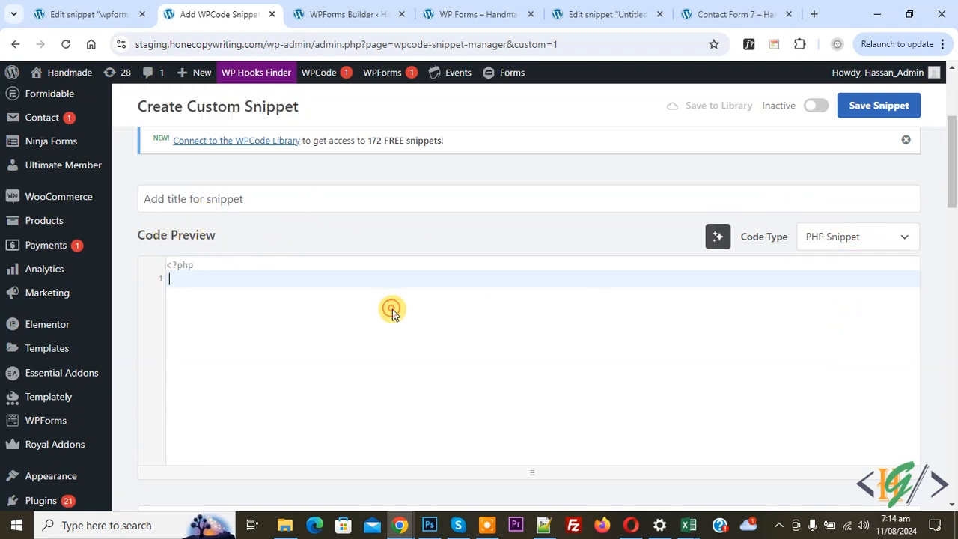
key(ctrl+v)
drag(655, 442, 134, 192)
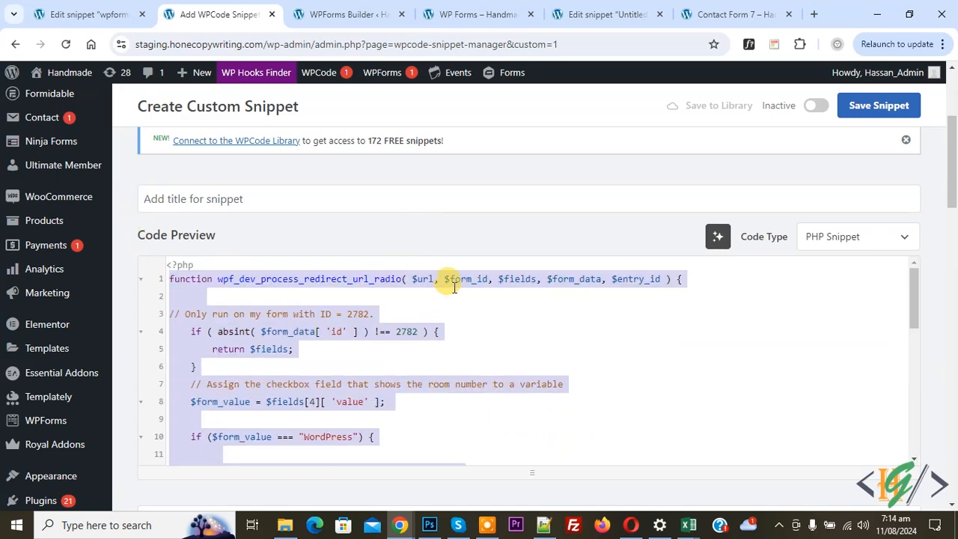
click(450, 344)
key(ctrl+plus)
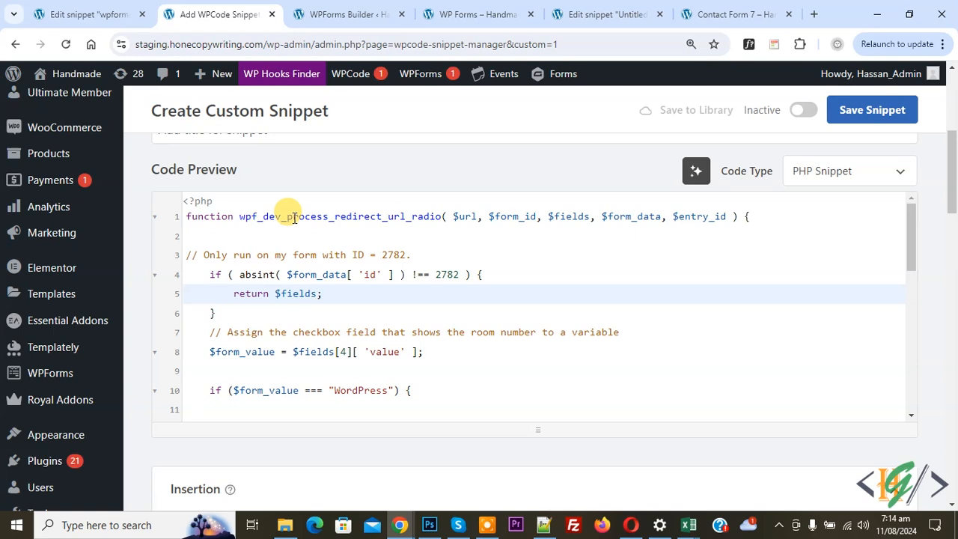
Check the function name and form ID in the code, and look up the Multiple Choice field's ID in the form builder
double_click(337, 217)
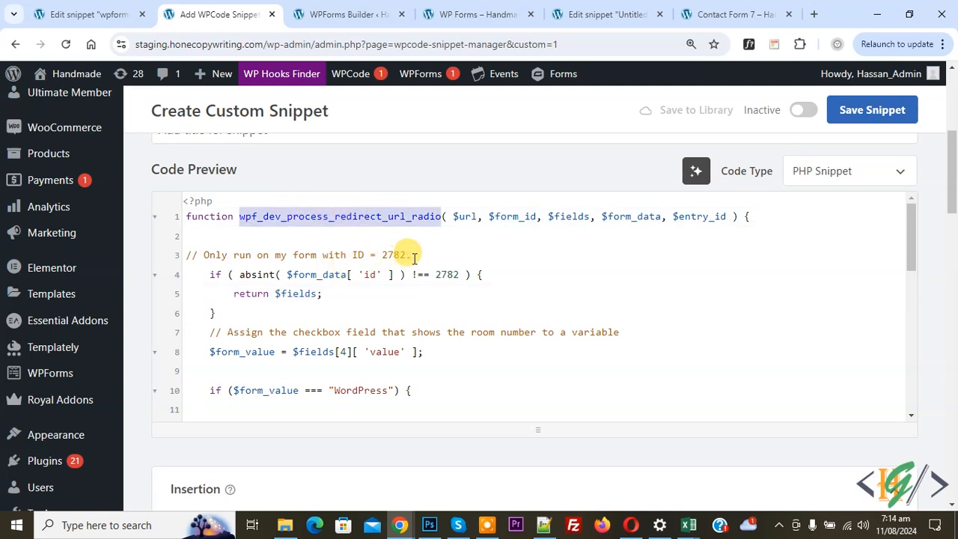
double_click(453, 274)
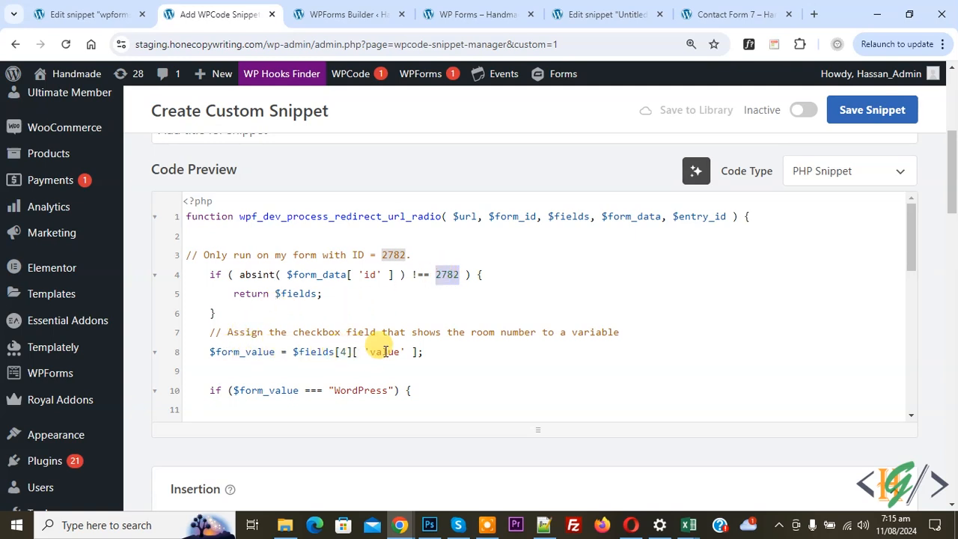
click(356, 6)
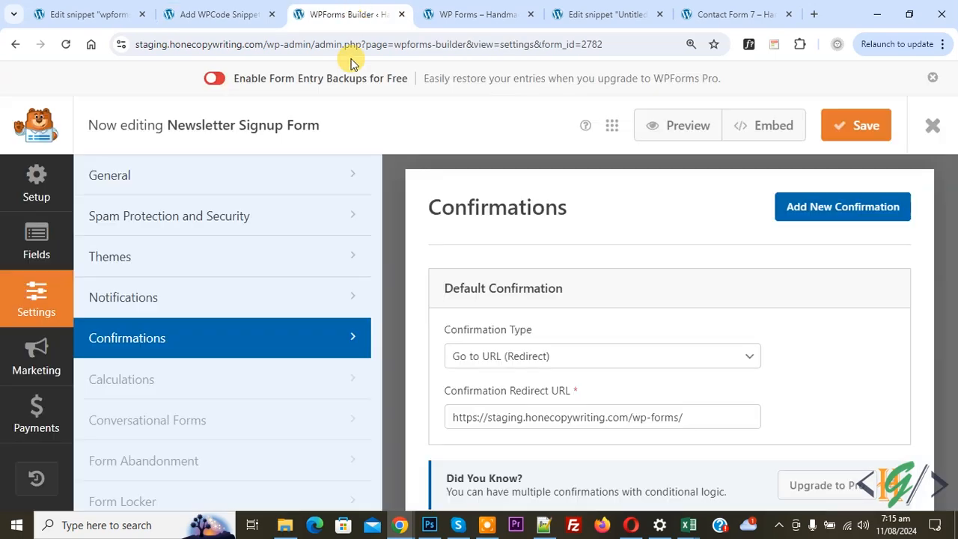
click(31, 244)
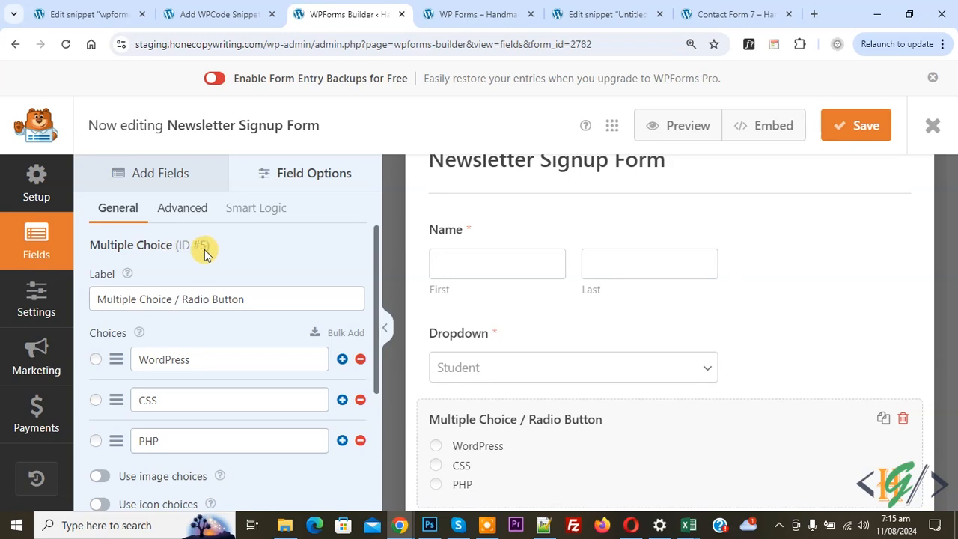
Set the field ID in the snippet's $form_value line to 5
click(242, 12)
click(341, 353)
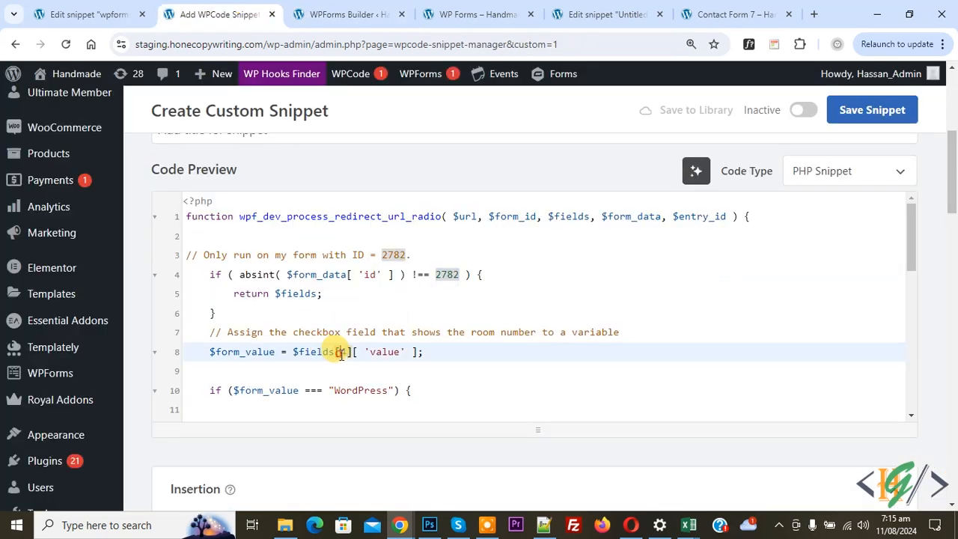
text(4)
text(5)
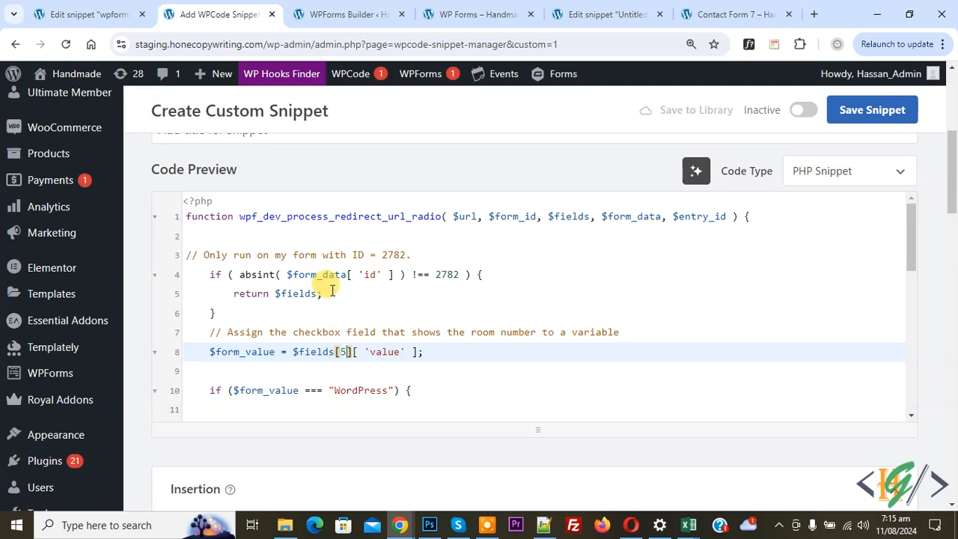
Compare the radio choice labels in the form builder with the snippet's conditions and review the redirect URL for each choice
scroll(326, 284, down, 1)
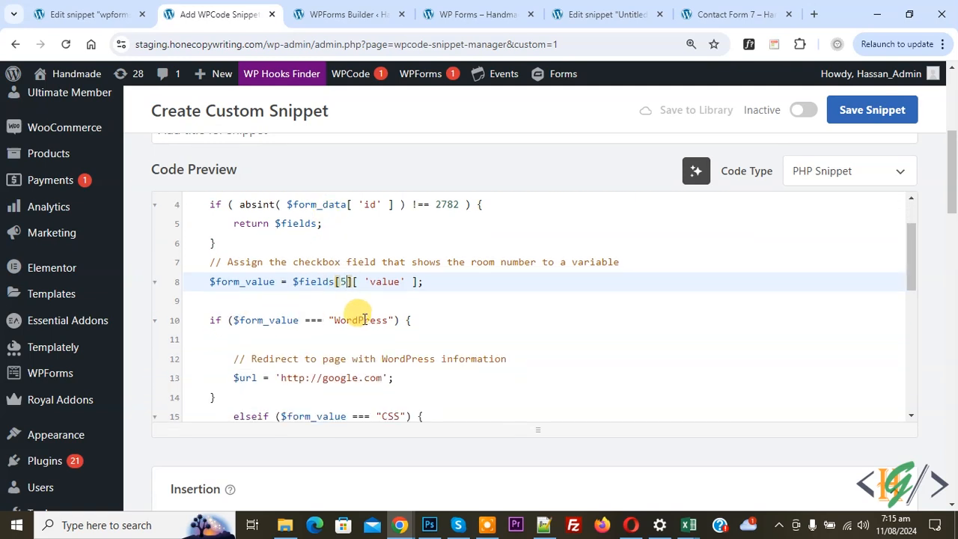
click(344, 14)
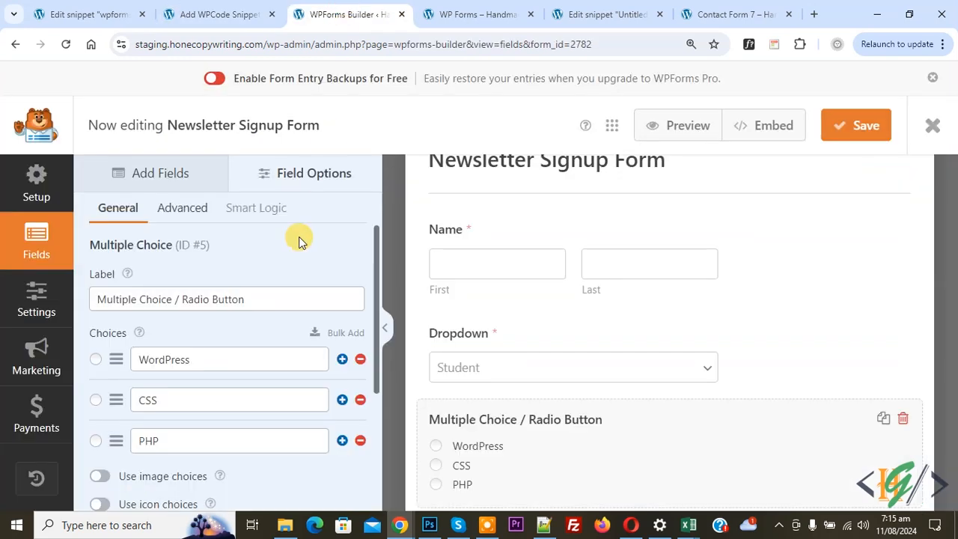
drag(204, 360, 105, 357)
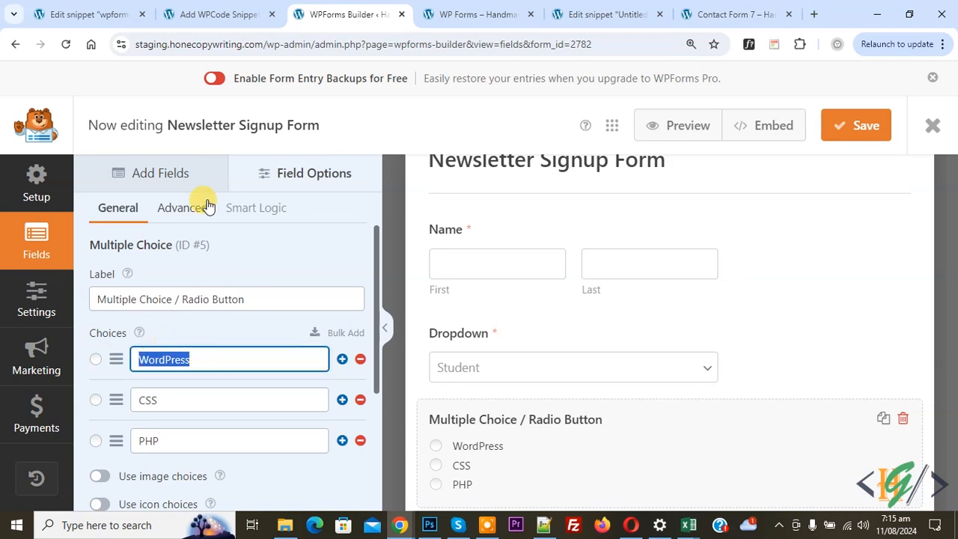
click(235, 8)
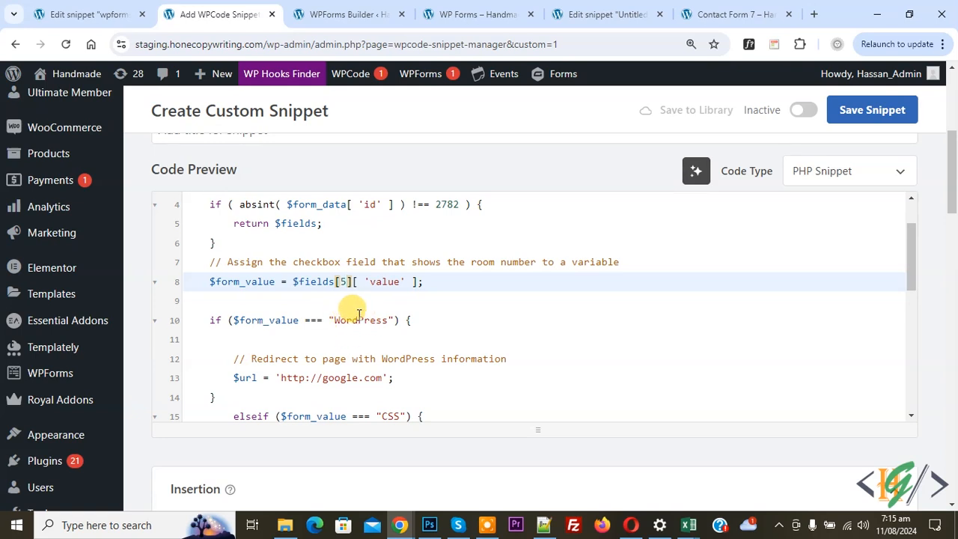
scroll(363, 307, down, 2)
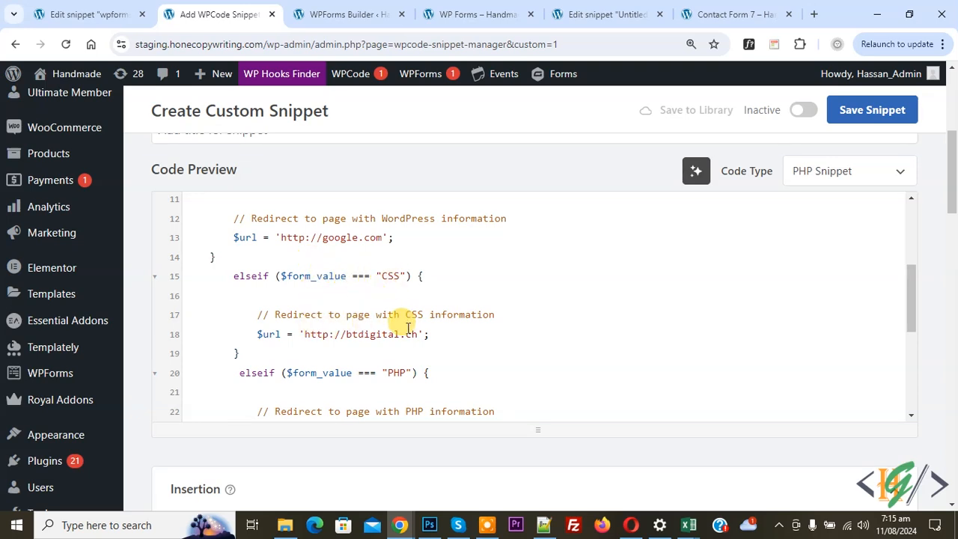
scroll(333, 281, down, 1)
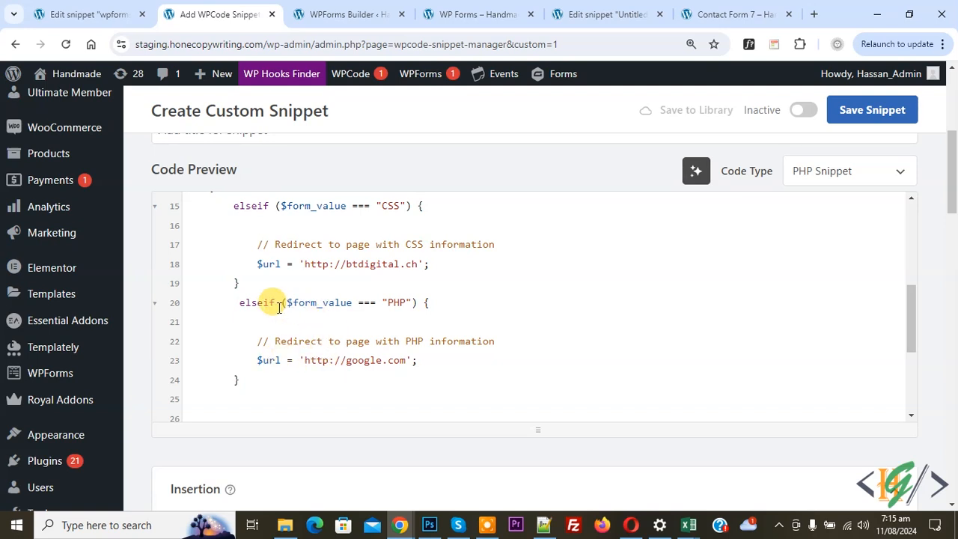
Try duplicating the "PHP" elseif block directly below the existing one, and remove the copy again
drag(233, 302, 262, 372)
key(ctrl+c)
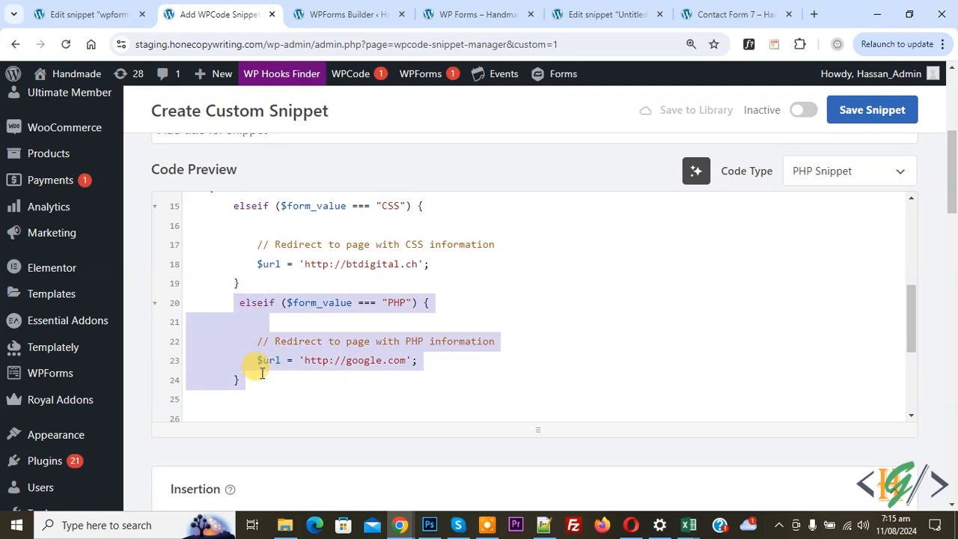
click(262, 372)
key(Return)
key(ctrl+v)
double_click(372, 335)
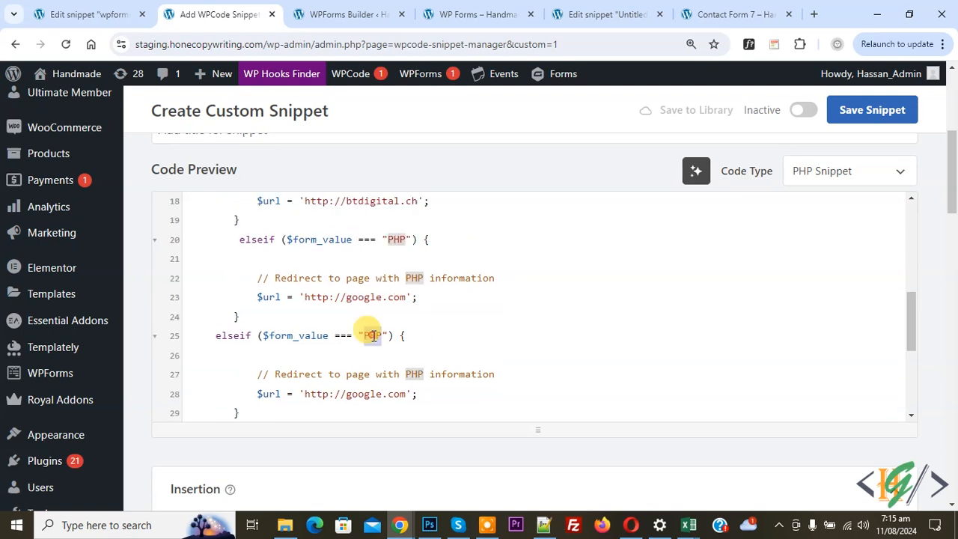
click(349, 337)
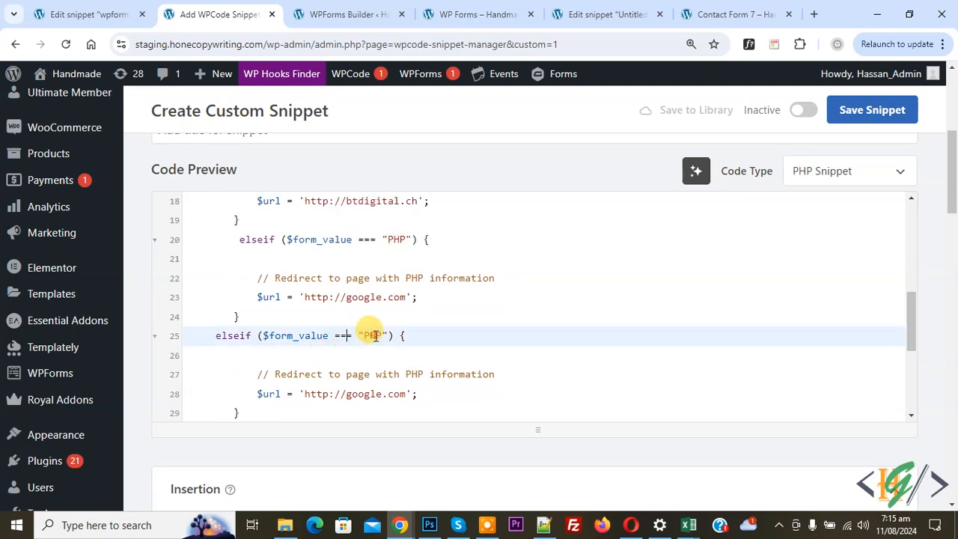
double_click(374, 336)
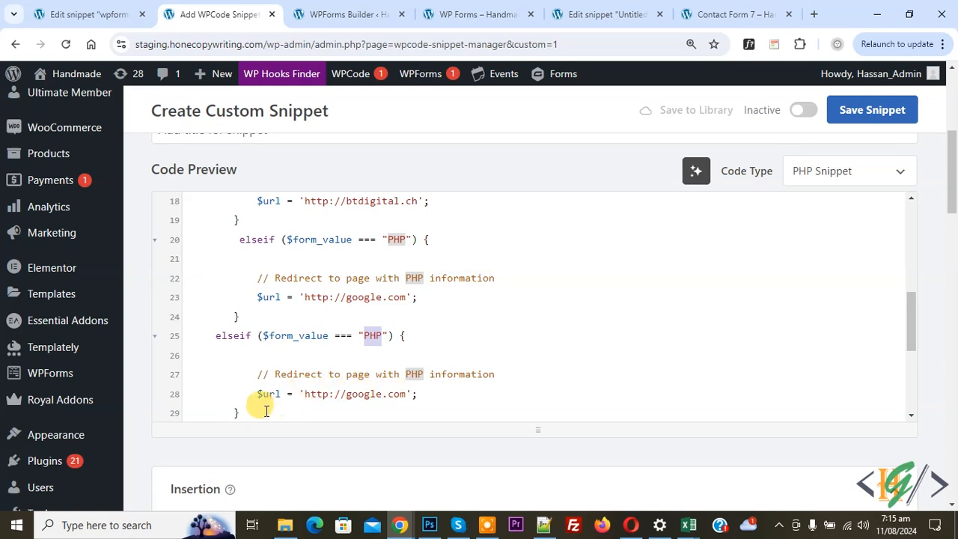
drag(255, 414, 206, 339)
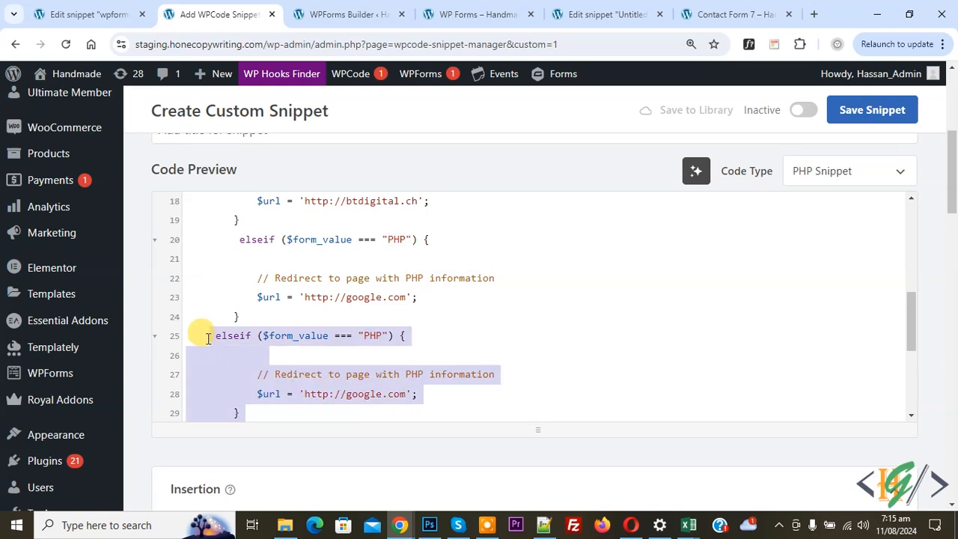
key(BackSpace)
Activate the custom PHP snippet and save it
scroll(299, 313, down, 2)
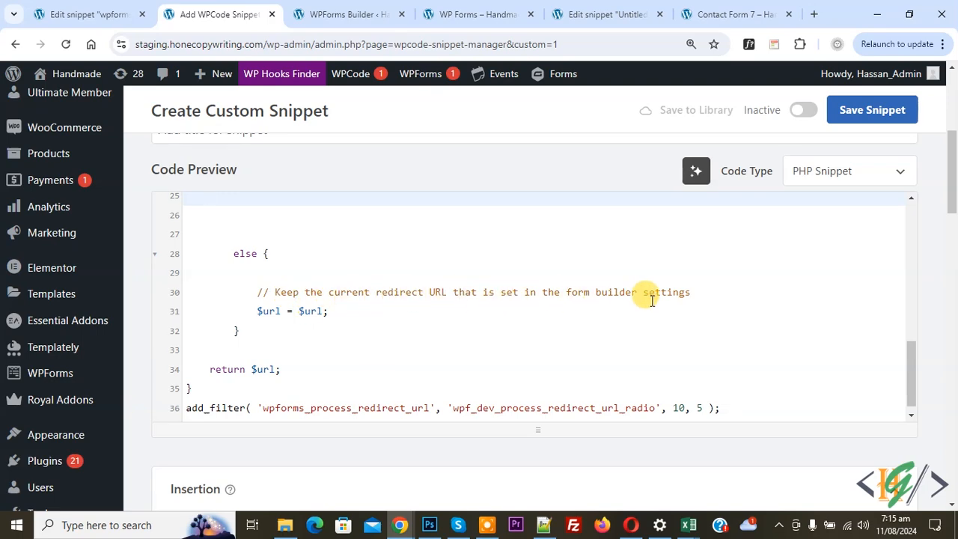
drag(951, 184, 955, 257)
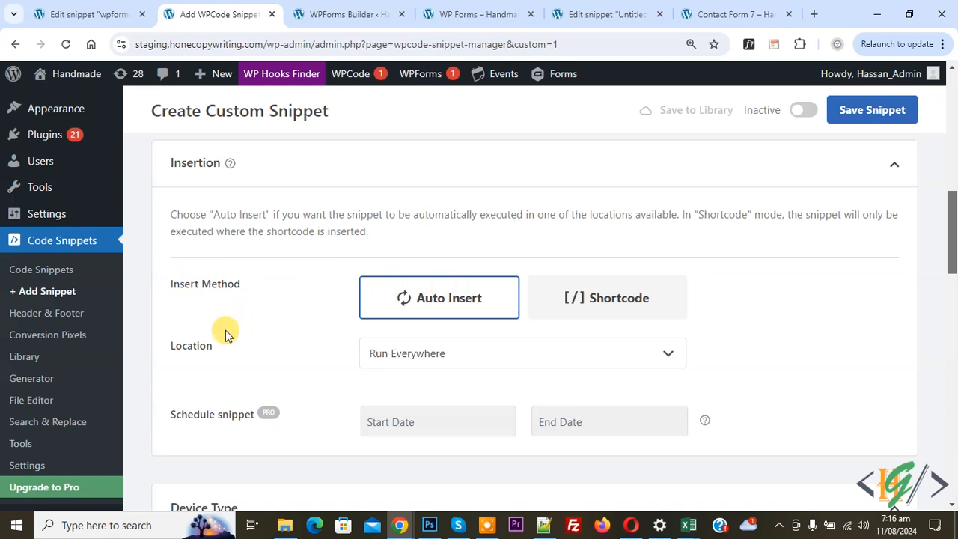
click(804, 110)
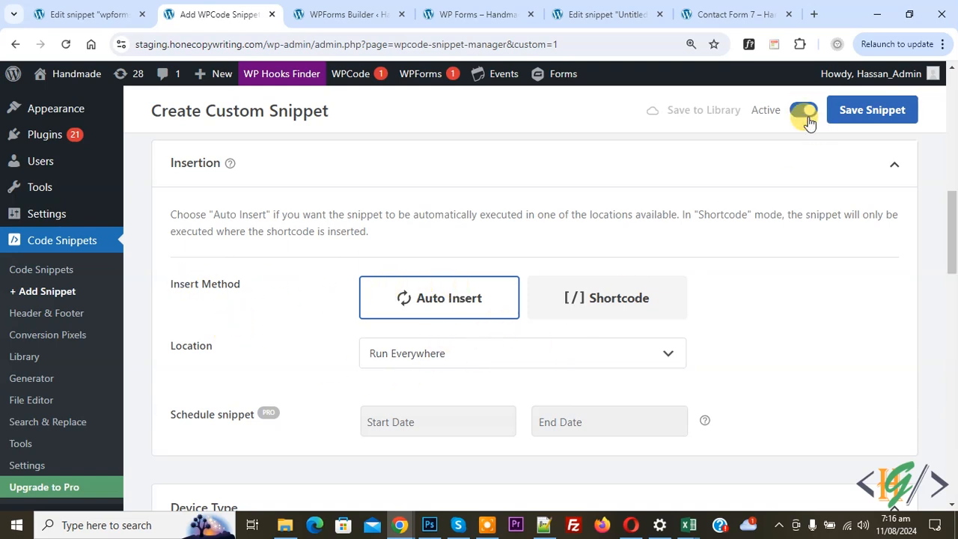
click(867, 111)
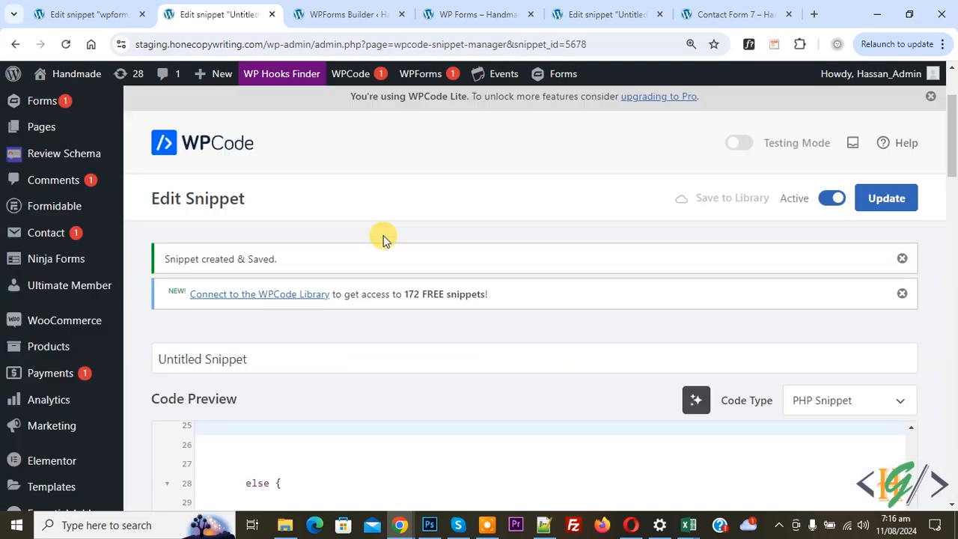
drag(166, 271, 290, 268)
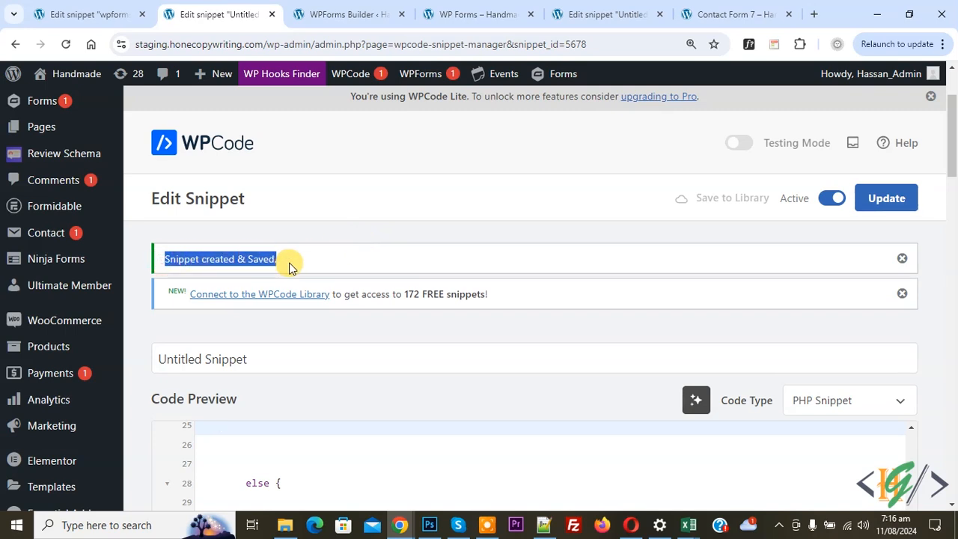
Reload the published WP Forms page and fill in the first and last name fields
click(465, 10)
click(66, 44)
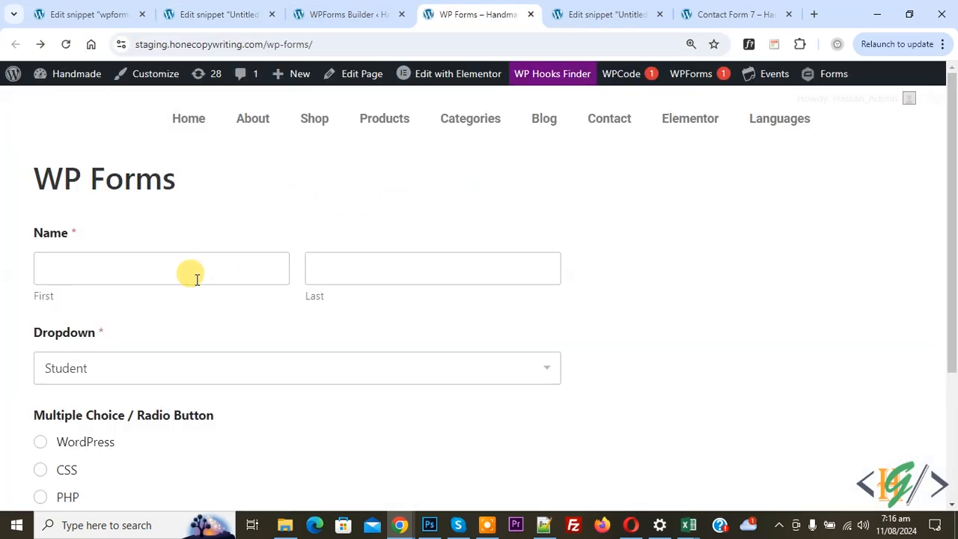
click(187, 271)
click(188, 310)
click(316, 269)
click(398, 310)
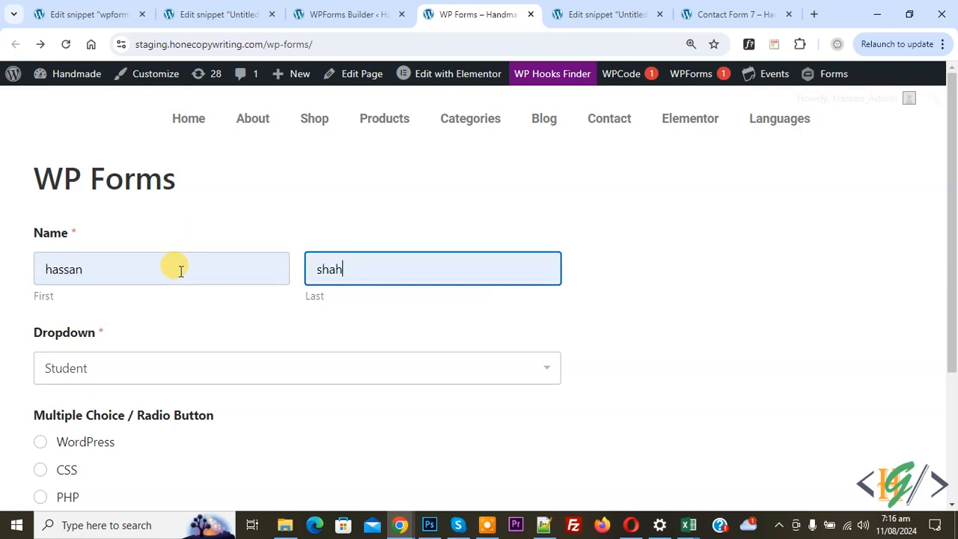
Select the WordPress radio choice, fill in the e-mail field and submit the form to test its redirect
scroll(174, 276, down, 1)
scroll(174, 277, down, 4)
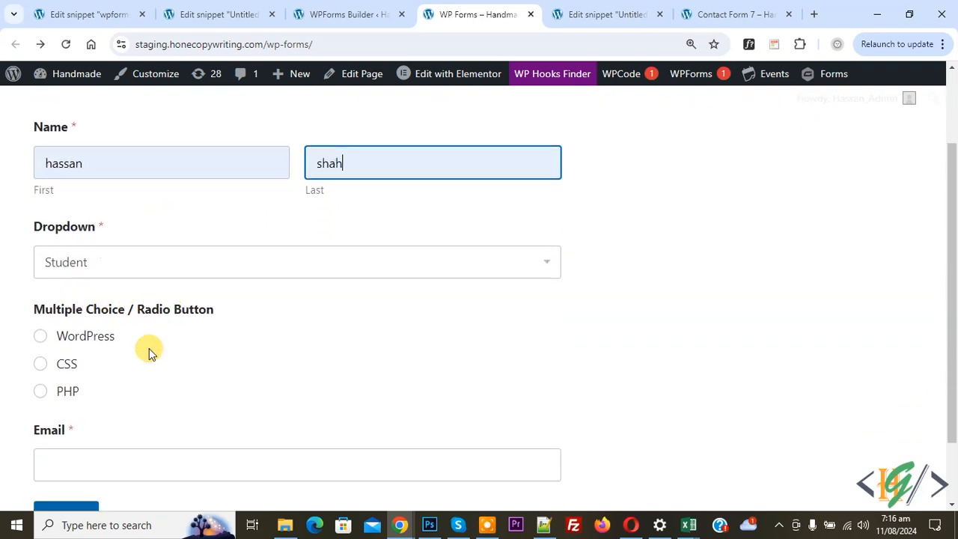
click(38, 259)
click(68, 374)
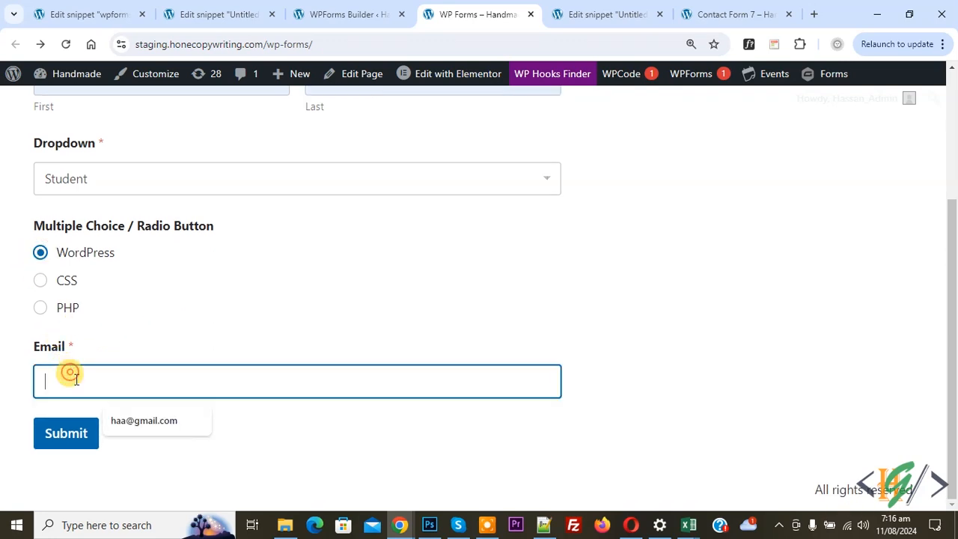
click(125, 420)
click(75, 434)
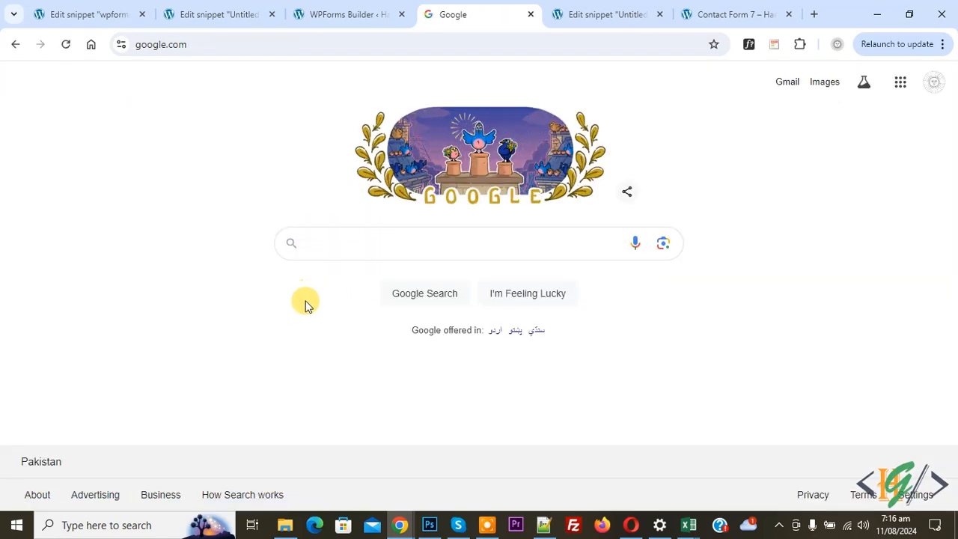
Return to the WP Forms page and fill in the first and last name again
click(15, 46)
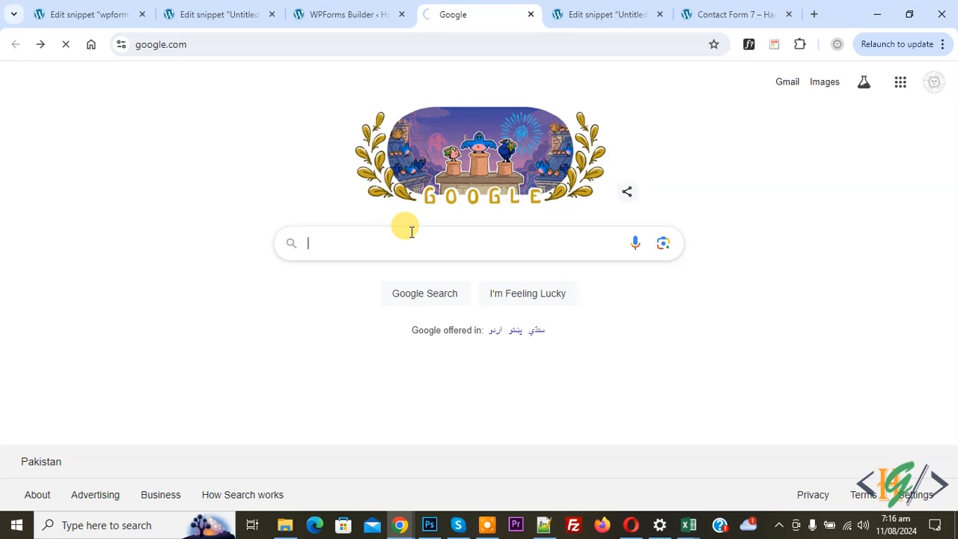
scroll(128, 208, down, 1)
click(91, 187)
click(119, 238)
click(333, 201)
click(390, 238)
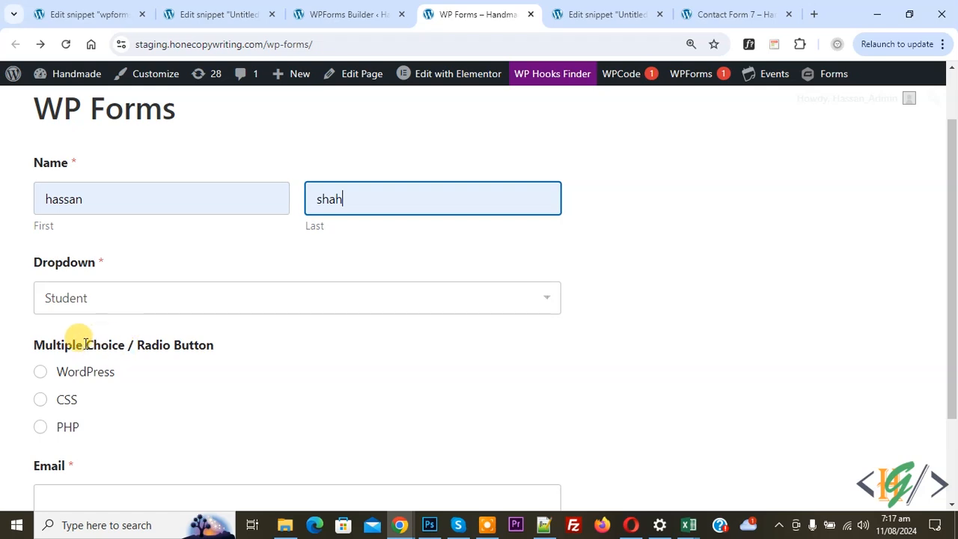
Select the CSS radio choice, fill in the e-mail field and submit the form to test its redirect
click(39, 399)
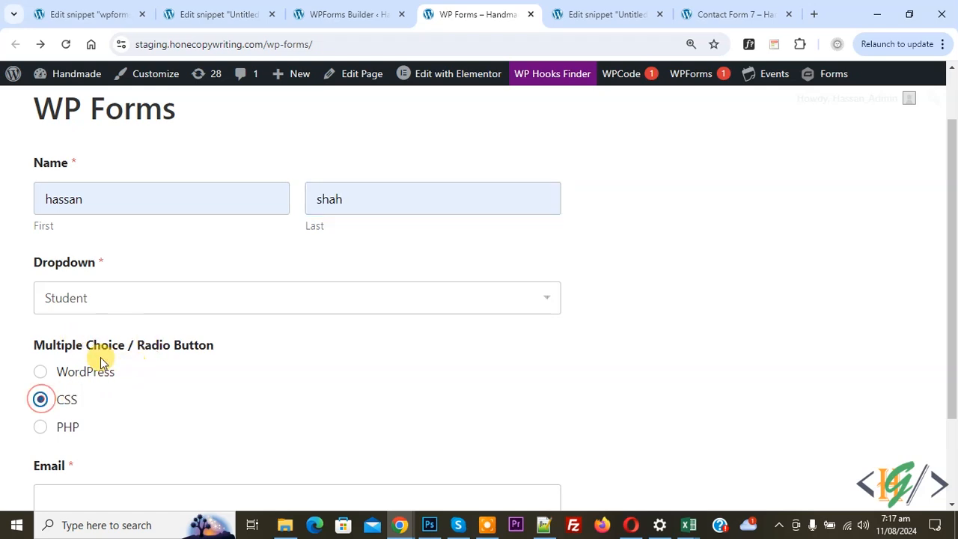
scroll(101, 364, down, 2)
click(78, 376)
click(124, 417)
click(67, 436)
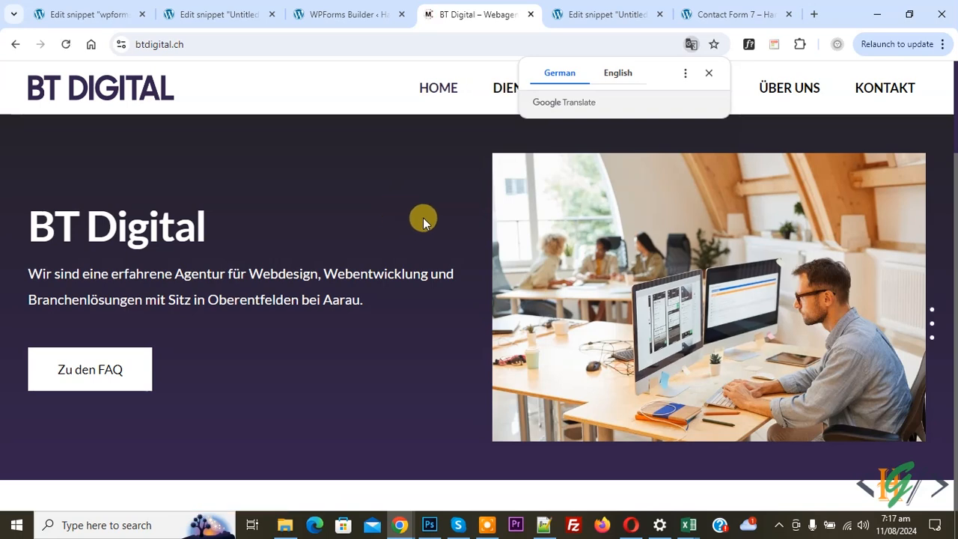
Go back to the saved snippet and review its radio choice conditions, redirect URLs, field ID and form ID
click(217, 14)
scroll(490, 306, down, 3)
scroll(397, 285, up, 4)
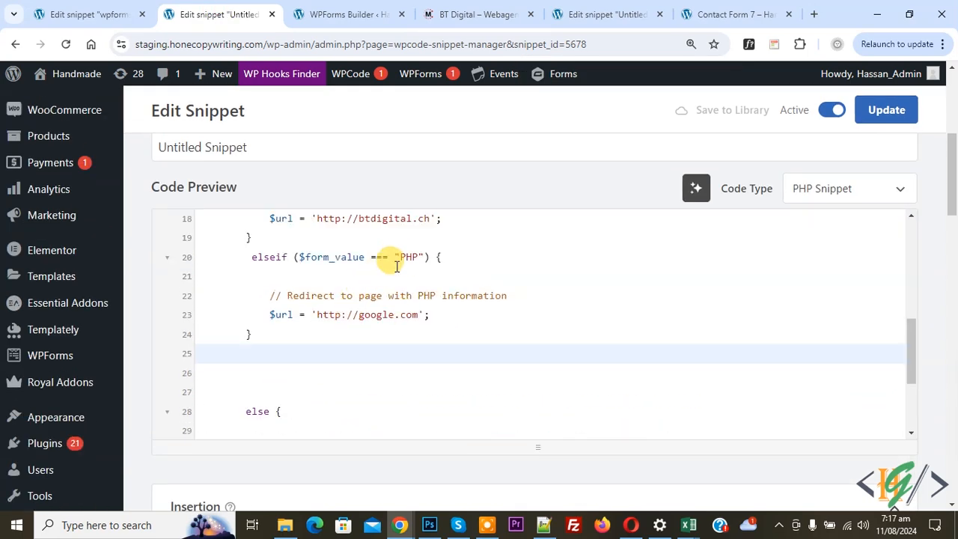
scroll(404, 299, up, 2)
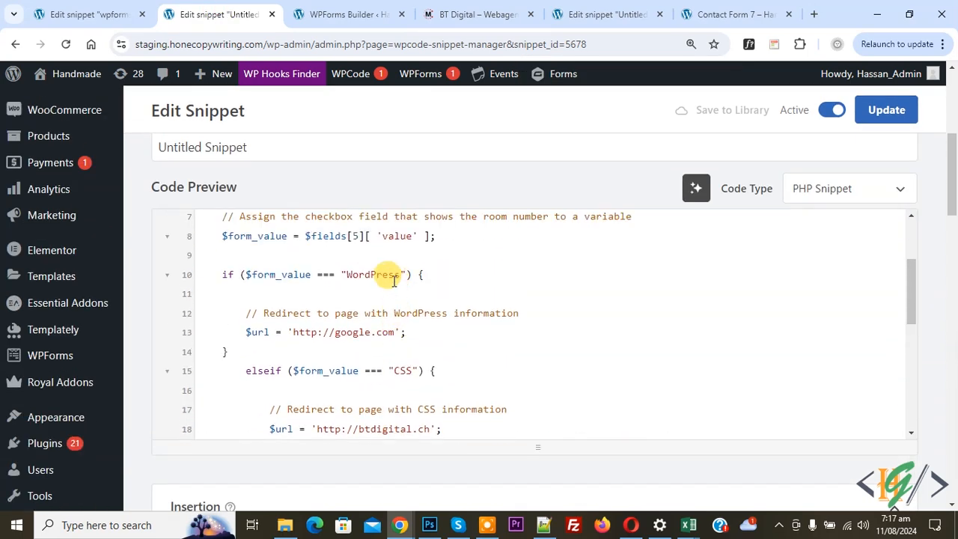
scroll(394, 282, up, 2)
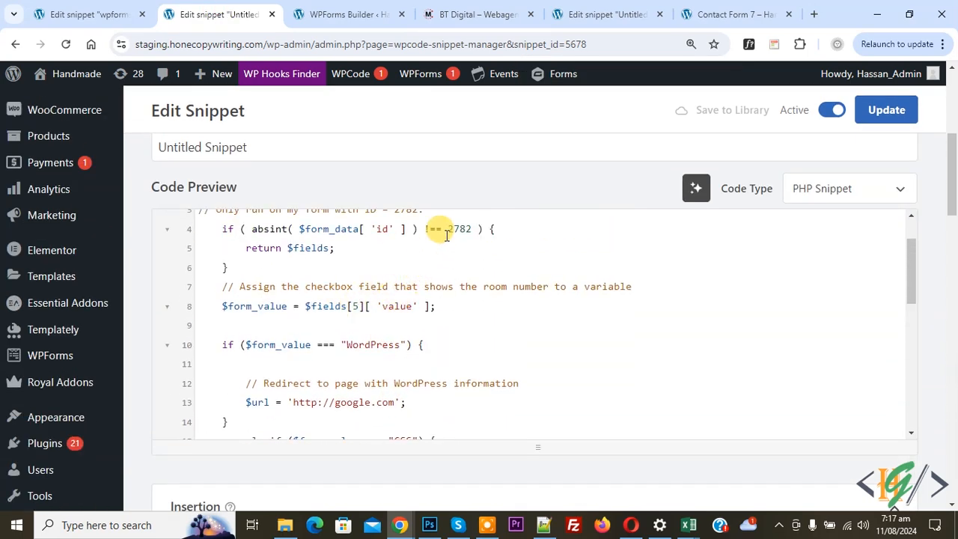